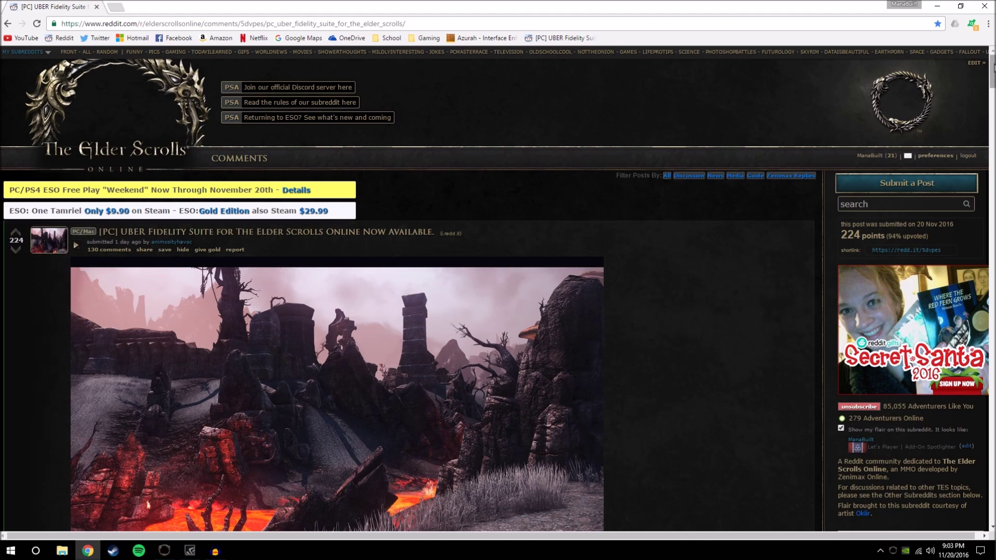
pyautogui.scroll(-3, 992, 82)
pyautogui.scroll(-6, 992, 82)
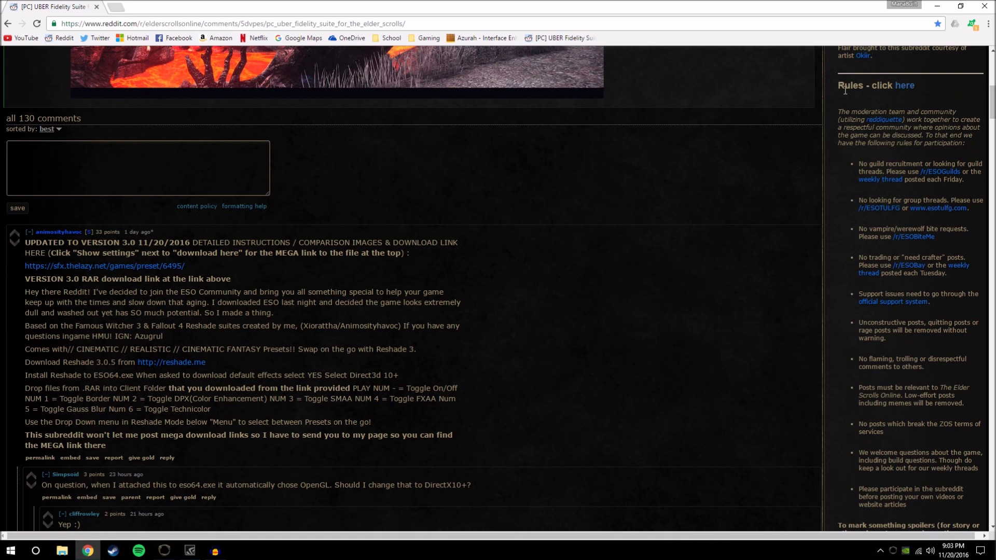
pyautogui.moveTo(21, 360); pyautogui.dragTo(220, 362)
pyautogui.click(220, 361)
pyautogui.click(170, 363)
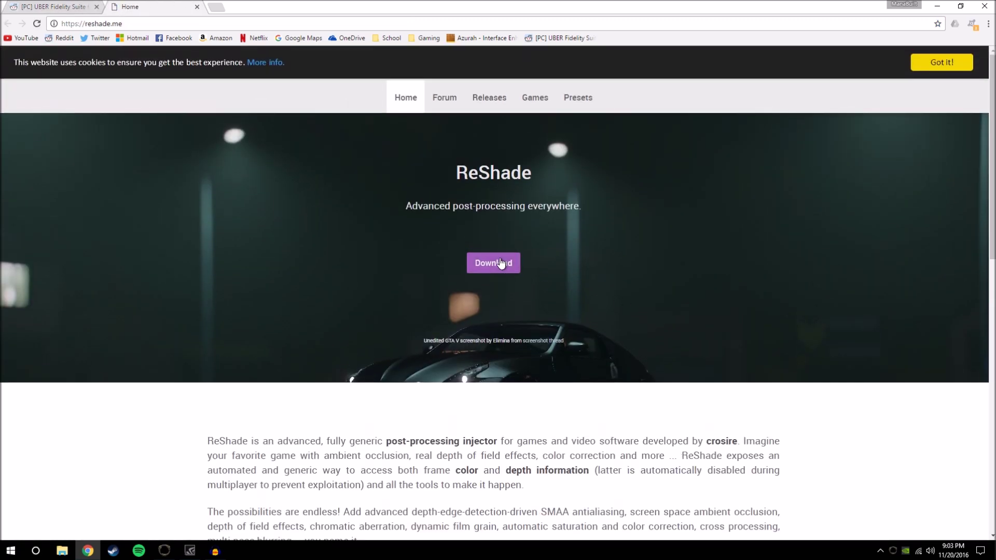
# Step: Download ReShade_Setup_3.0.5.exe from reshade.me and run it
pyautogui.click(497, 263)
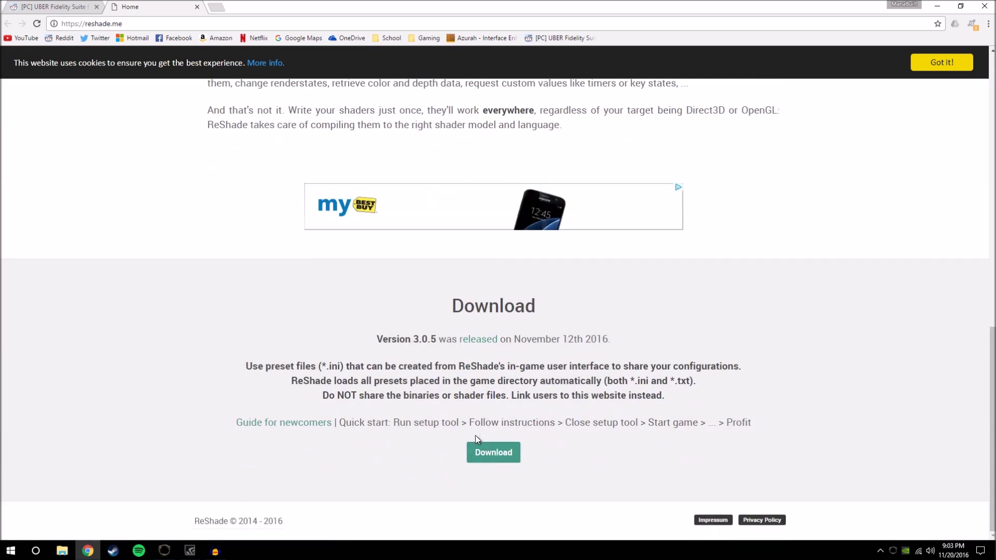
pyautogui.click(498, 458)
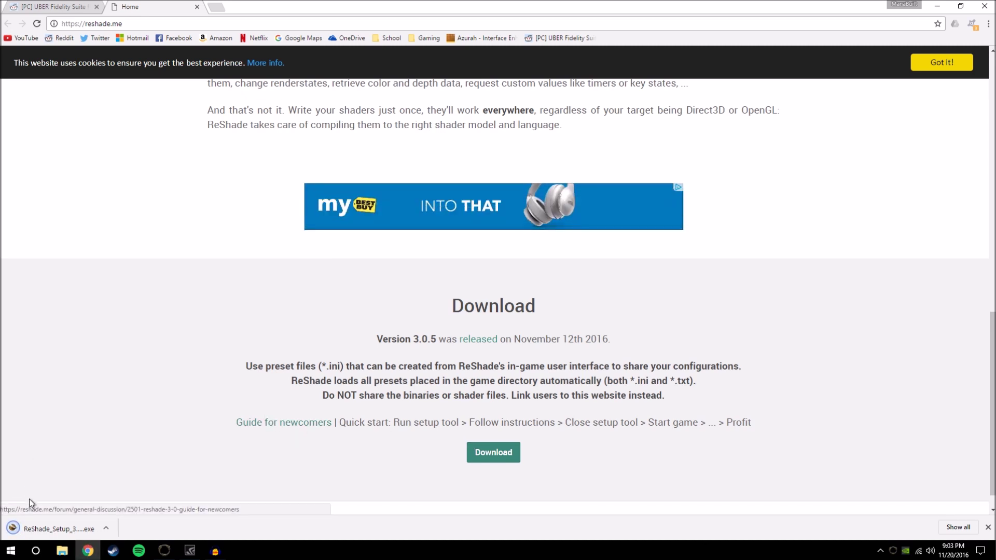
pyautogui.click(49, 525)
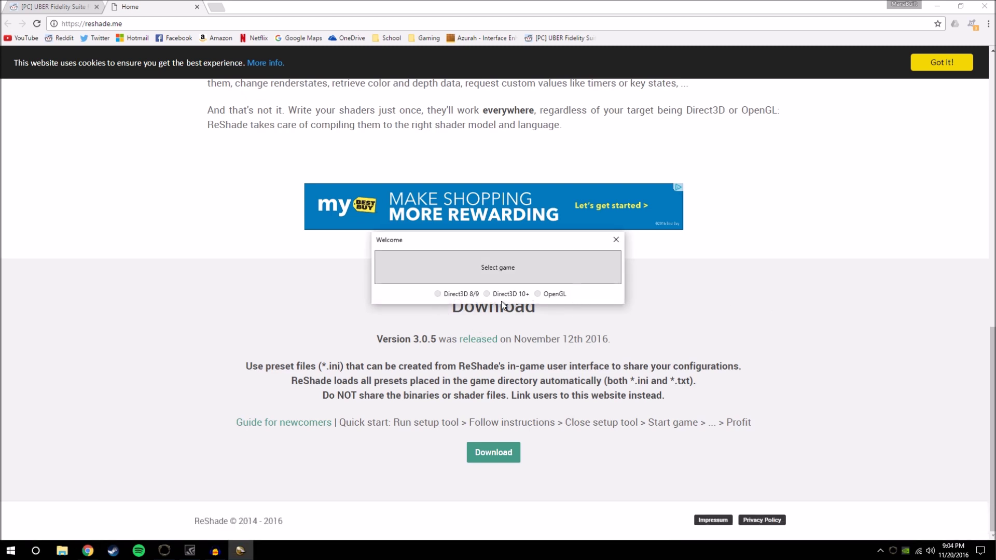
# Step: Select eso64.exe in C:\Games\Elder Scrolls Online\The Elder Scrolls Online\game\client as the game
pyautogui.click(539, 271)
pyautogui.moveTo(557, 259); pyautogui.dragTo(456, 187)
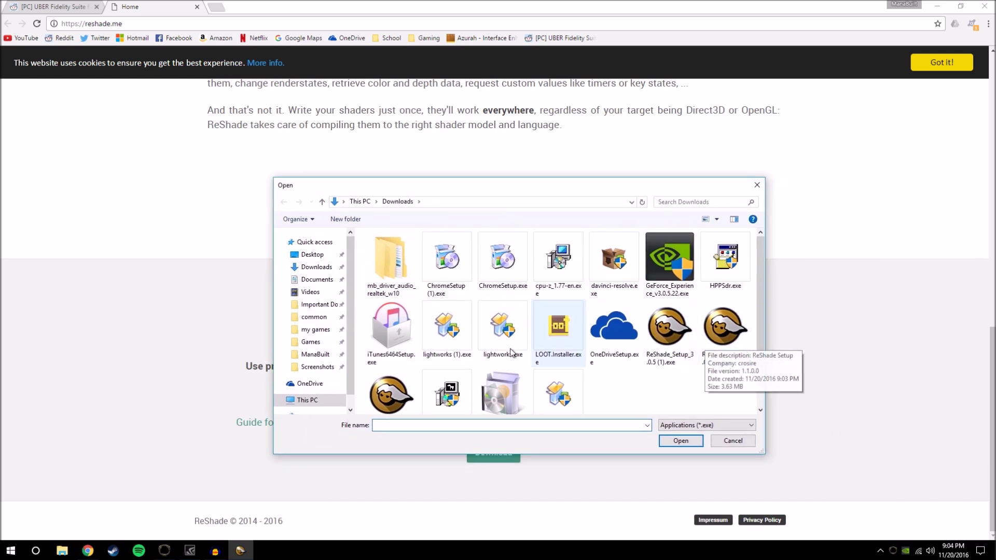
pyautogui.click(318, 344)
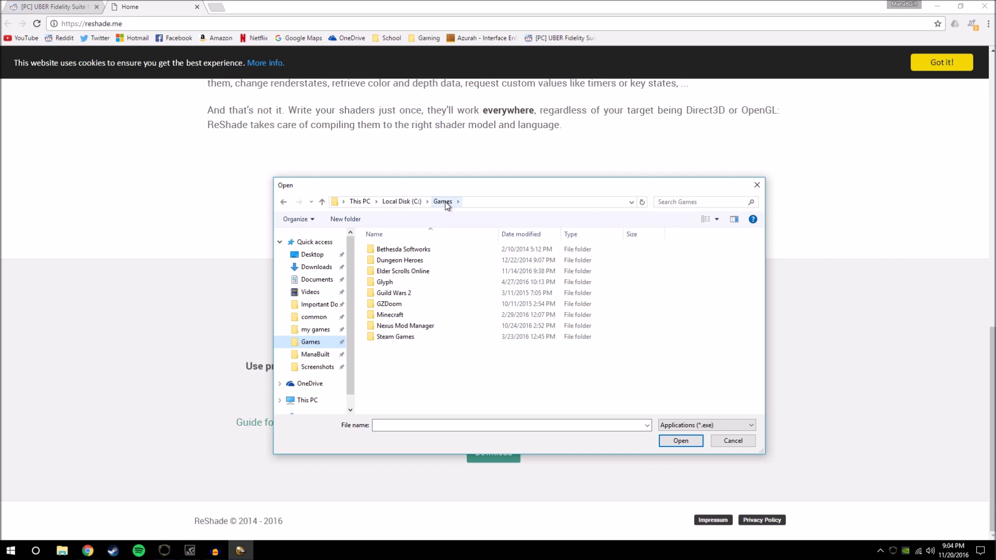
pyautogui.doubleClick(406, 271)
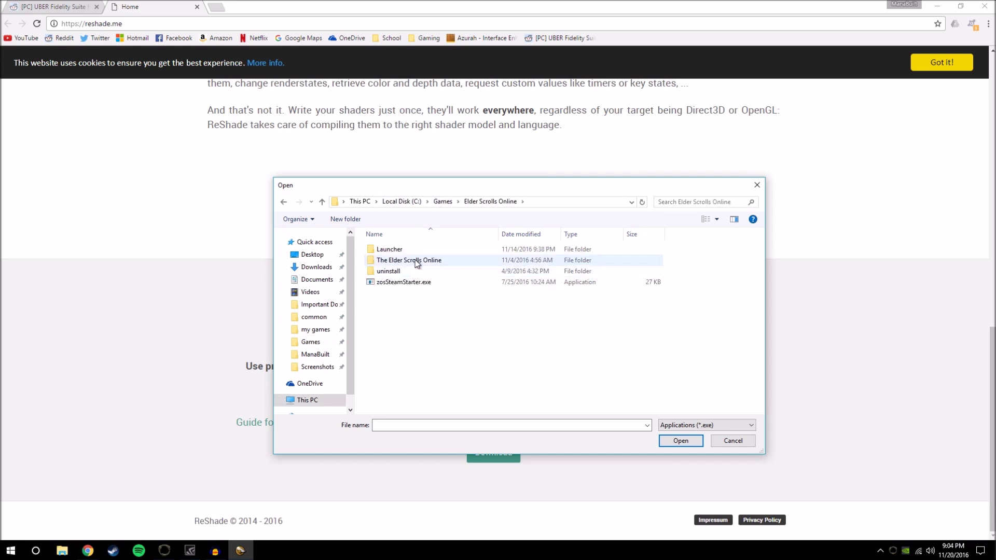
pyautogui.doubleClick(416, 261)
pyautogui.doubleClick(417, 261)
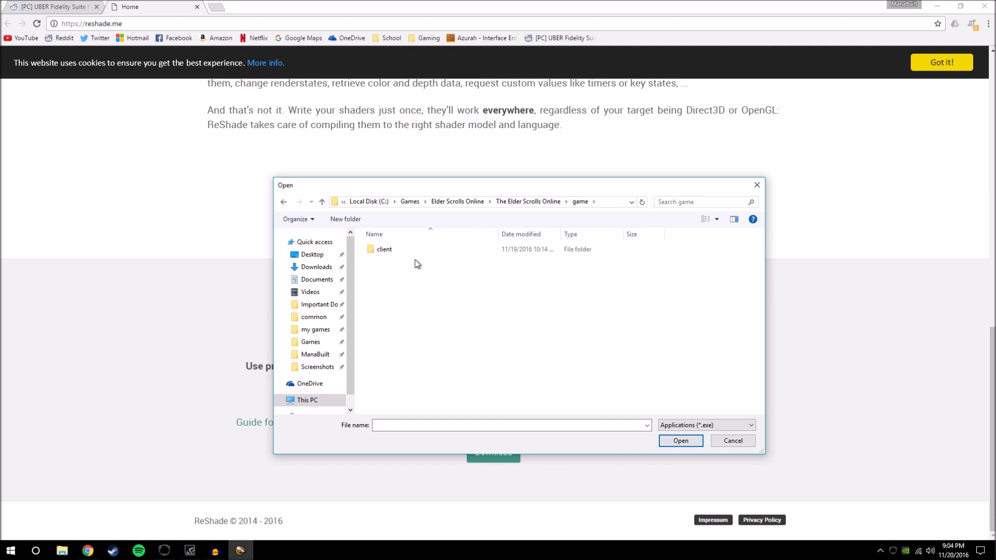
pyautogui.doubleClick(413, 250)
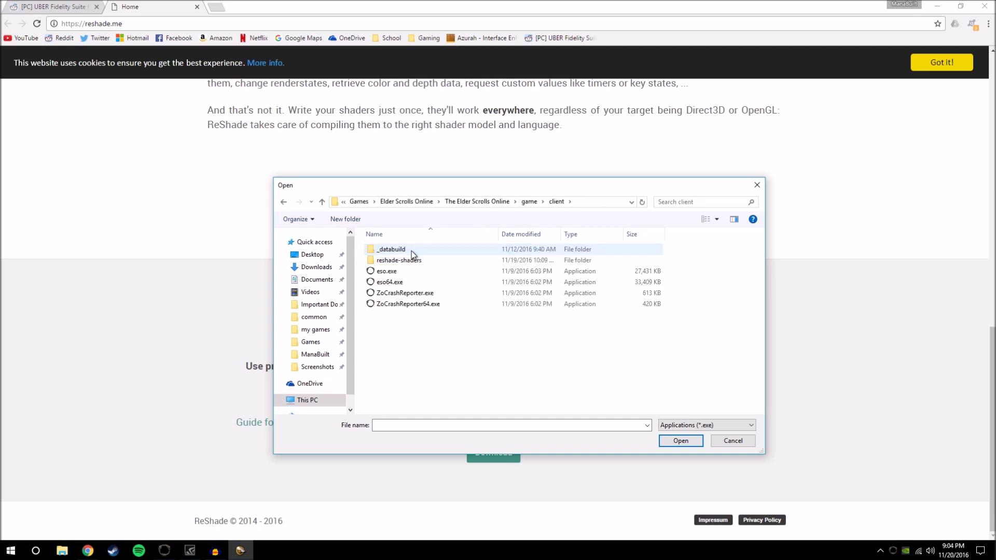
pyautogui.doubleClick(413, 282)
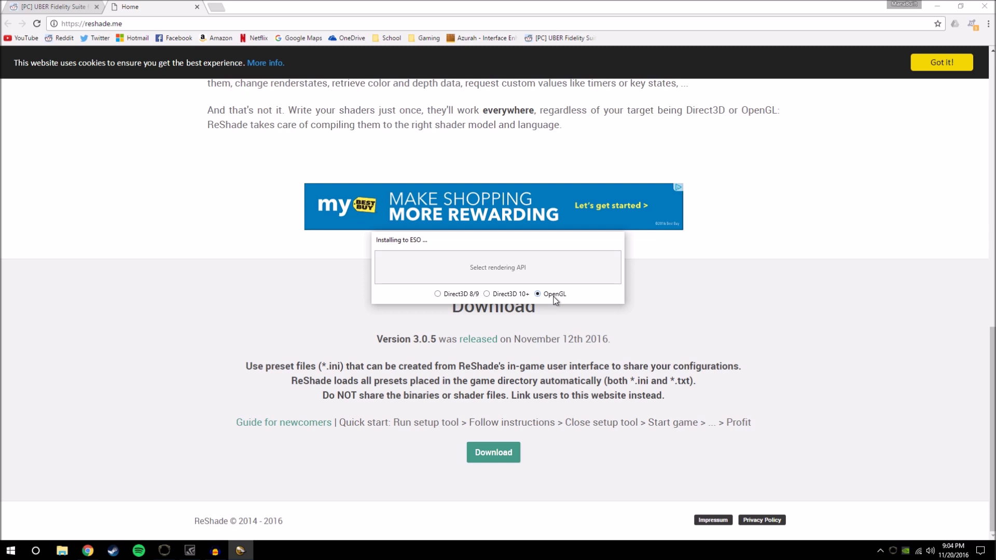
# Step: Install over the existing copy with Direct3D 10+ and all standard effects, then close setup
pyautogui.click(509, 294)
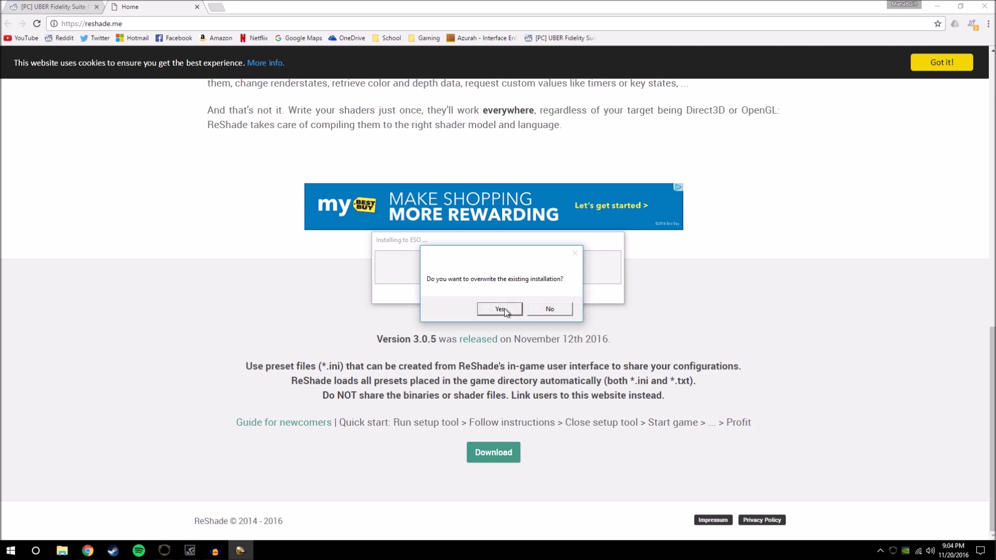
pyautogui.moveTo(507, 252); pyautogui.dragTo(505, 309)
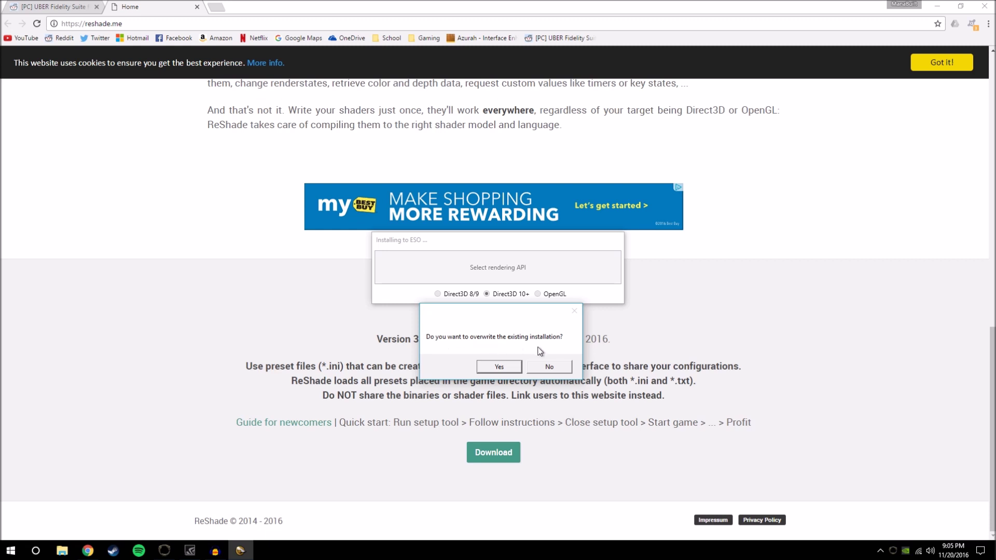
pyautogui.click(512, 370)
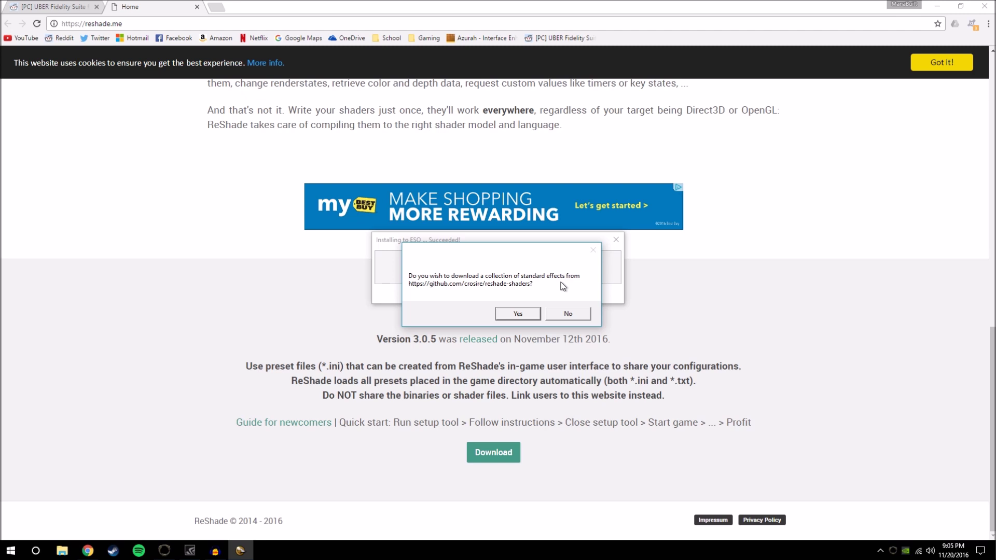
pyautogui.click(520, 313)
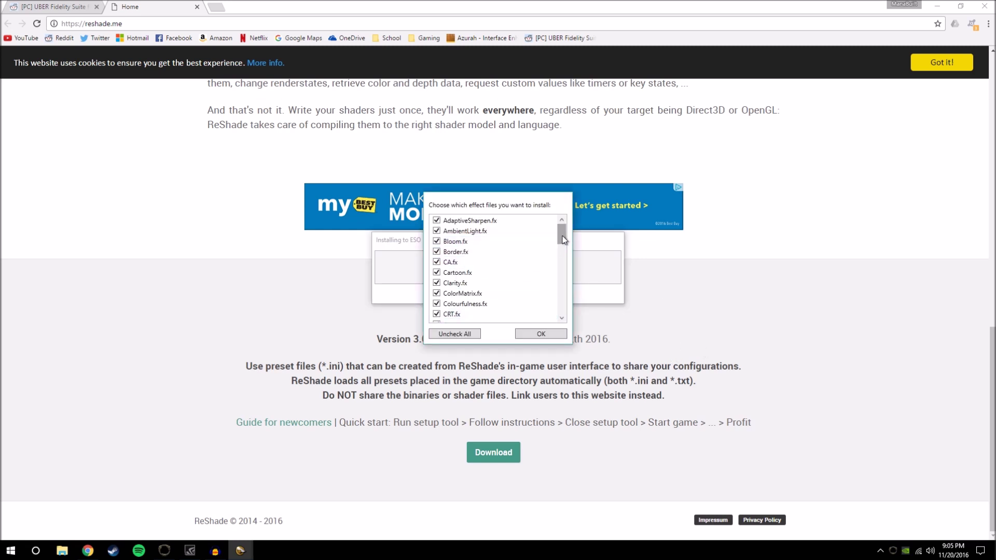
pyautogui.moveTo(564, 239)
pyautogui.mouseDown()
pyautogui.moveTo(563, 306)
pyautogui.moveTo(562, 231)
pyautogui.mouseUp()
pyautogui.click(541, 334)
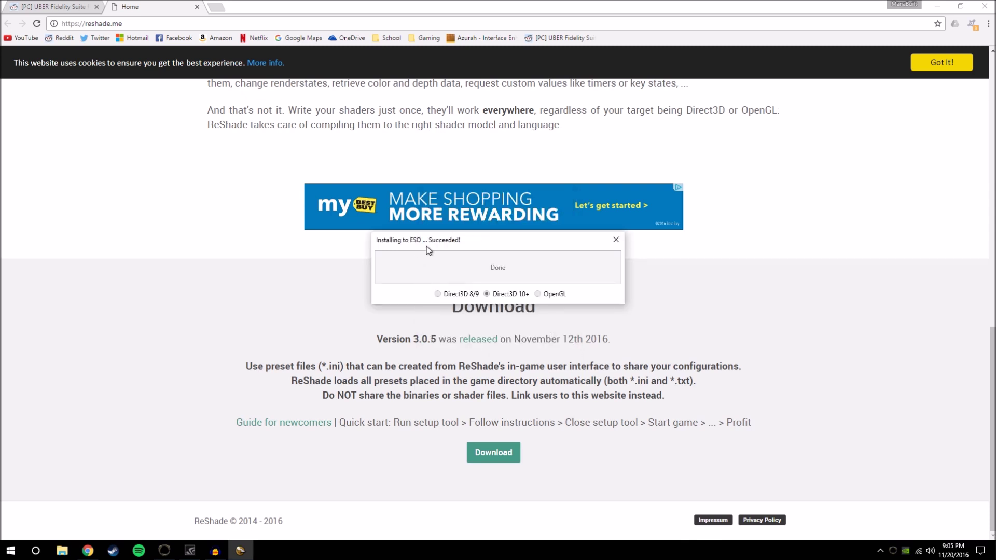
pyautogui.click(617, 240)
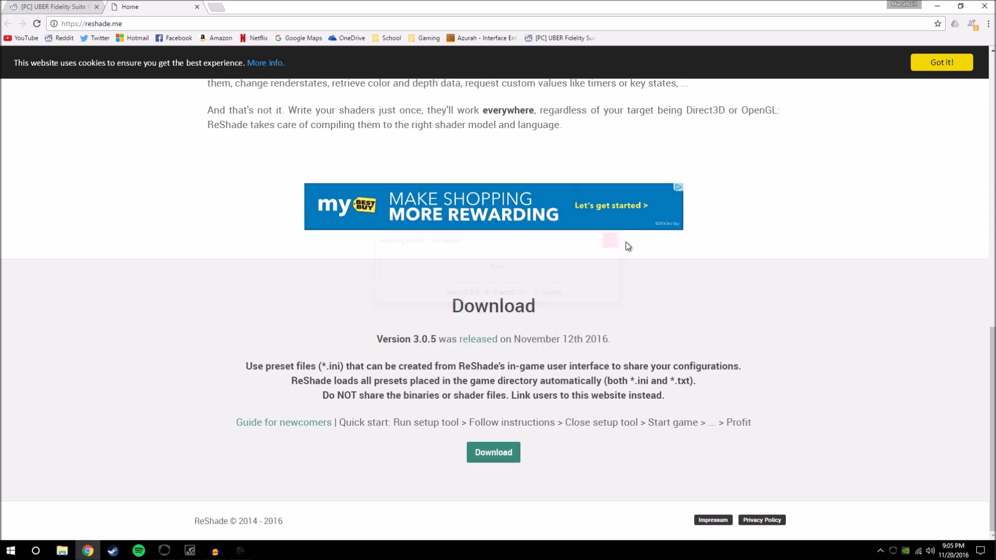
# Step: Return to the reddit tab and scroll to the comment's sfx.thelazy.net link
pyautogui.click(61, 7)
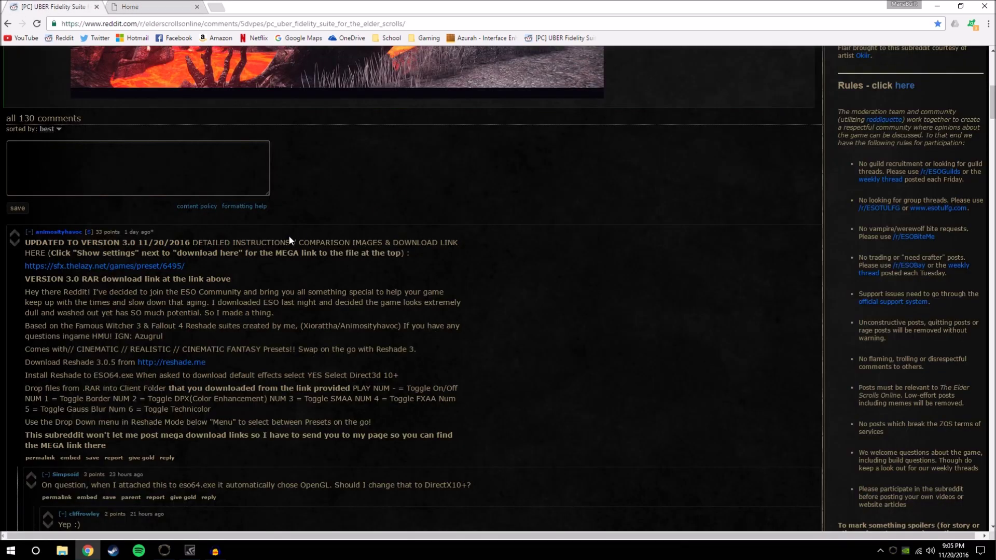
pyautogui.scroll(9, 669, 390)
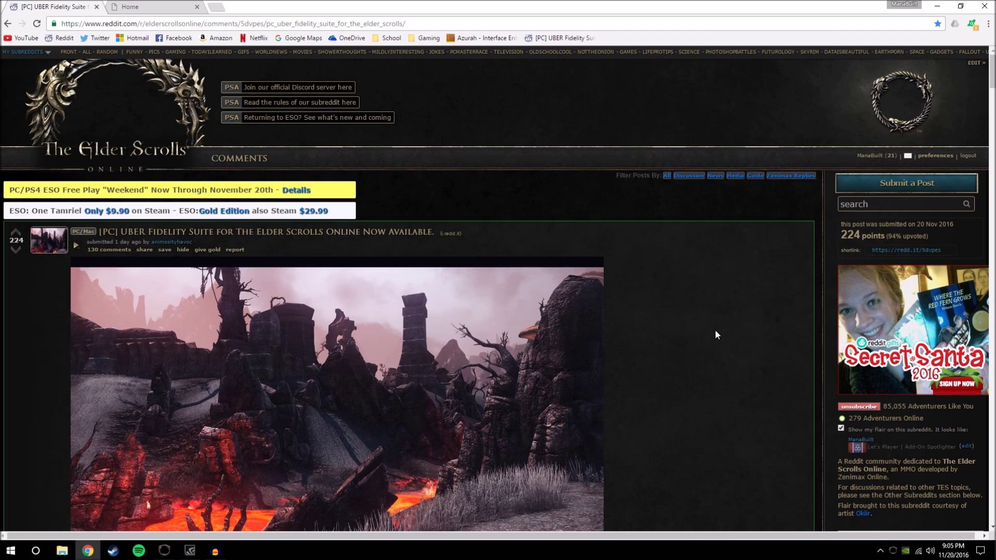
pyautogui.scroll(-2, 716, 334)
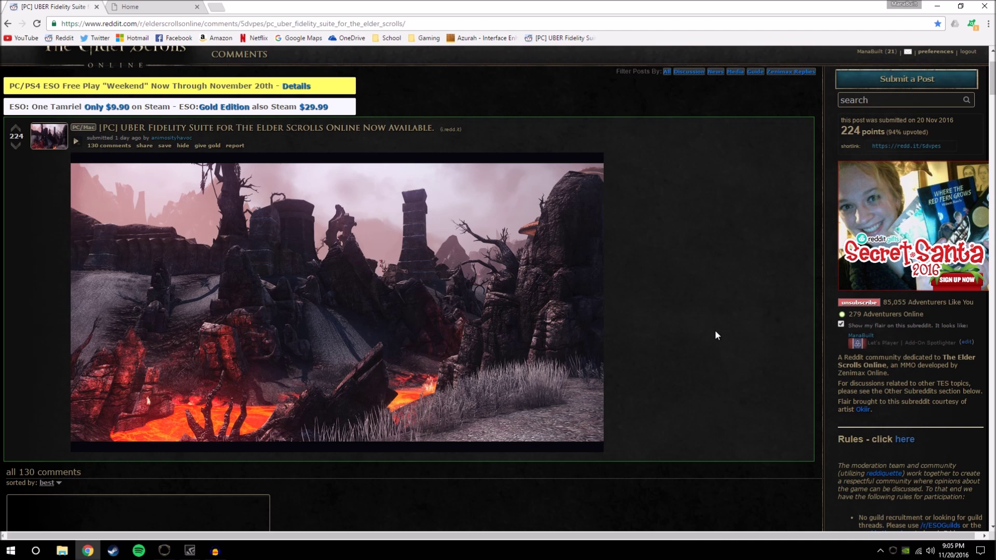
pyautogui.scroll(-3, 715, 335)
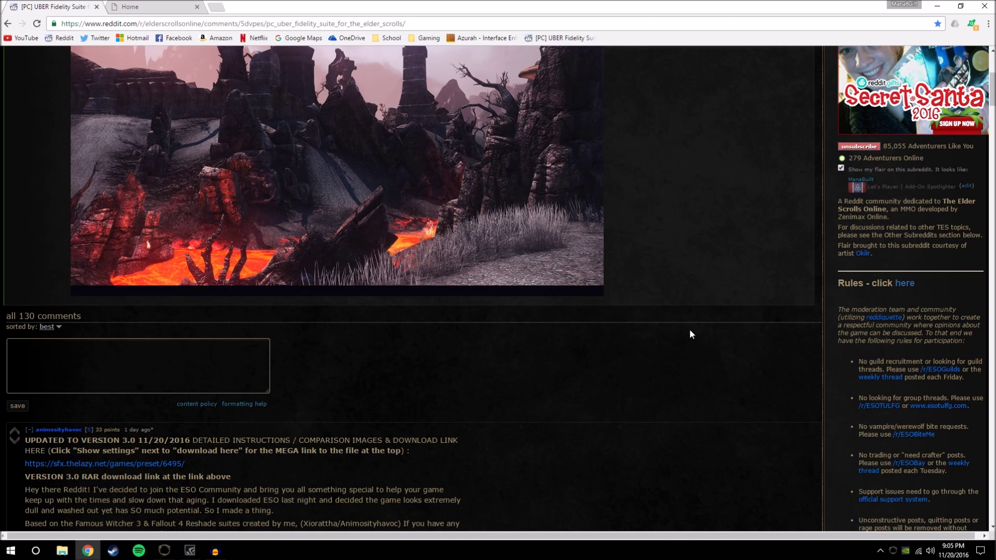
pyautogui.scroll(-3, 691, 334)
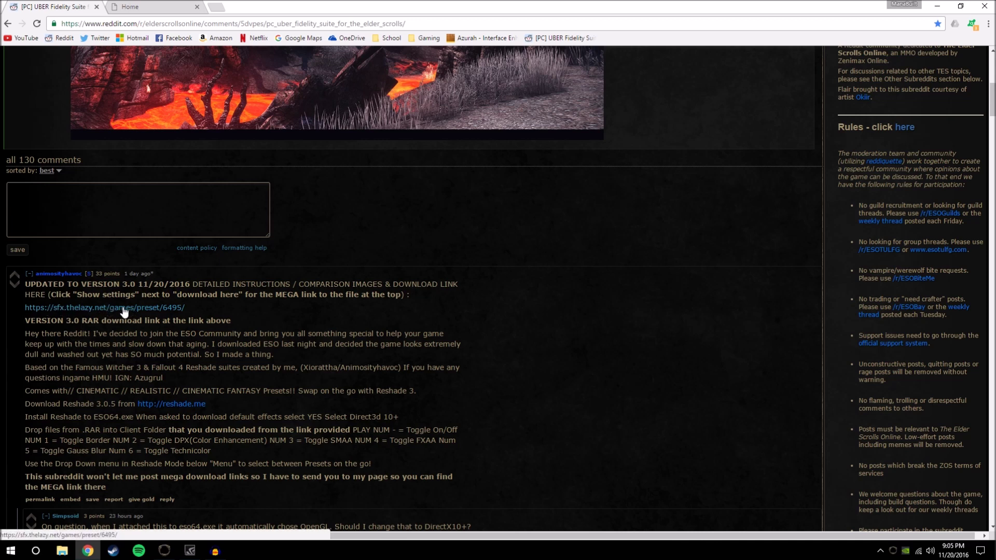
# Step: Open the sfx.thelazy.net preset page in a new tab and show its settings
pyautogui.middleClick(75, 308)
pyautogui.click(253, 9)
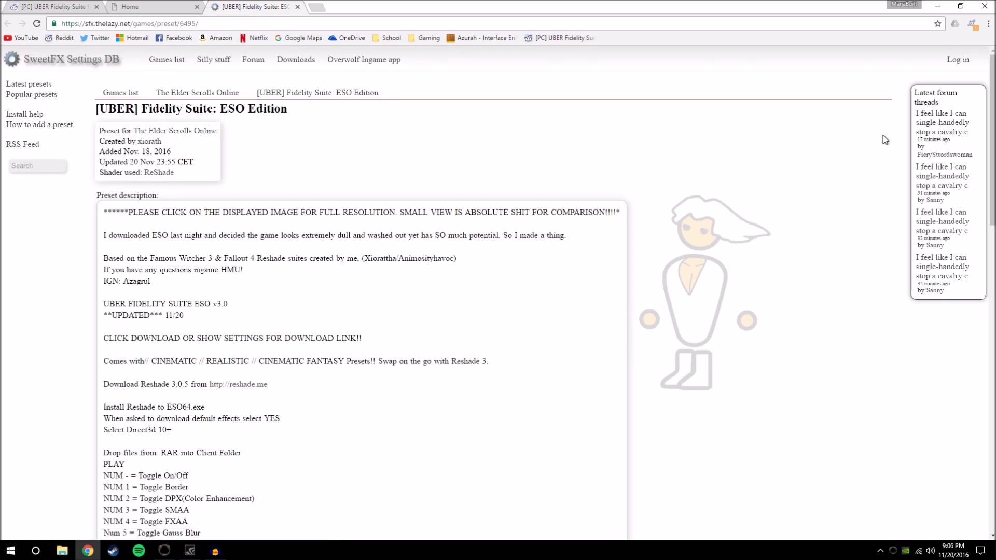
pyautogui.scroll(-5, 992, 177)
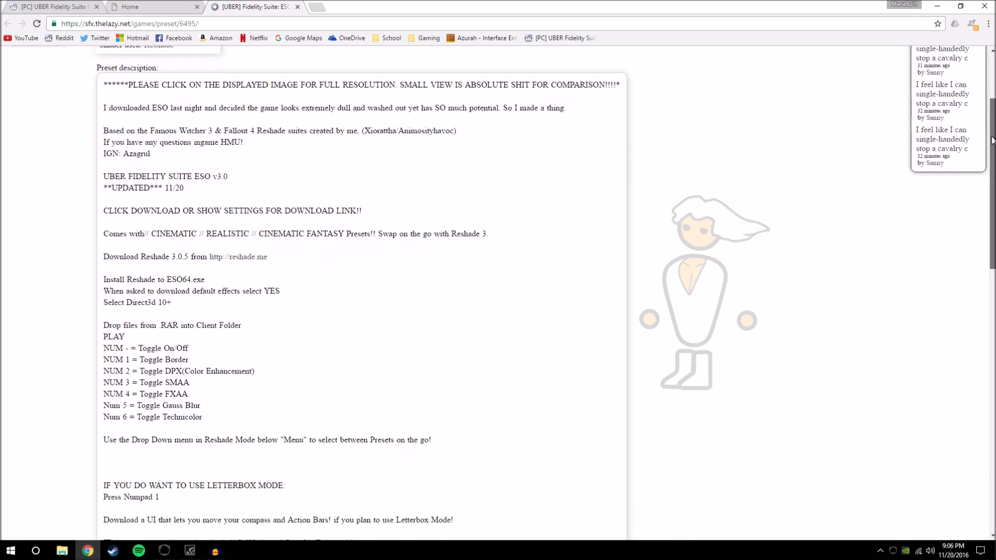
pyautogui.scroll(-4, 992, 178)
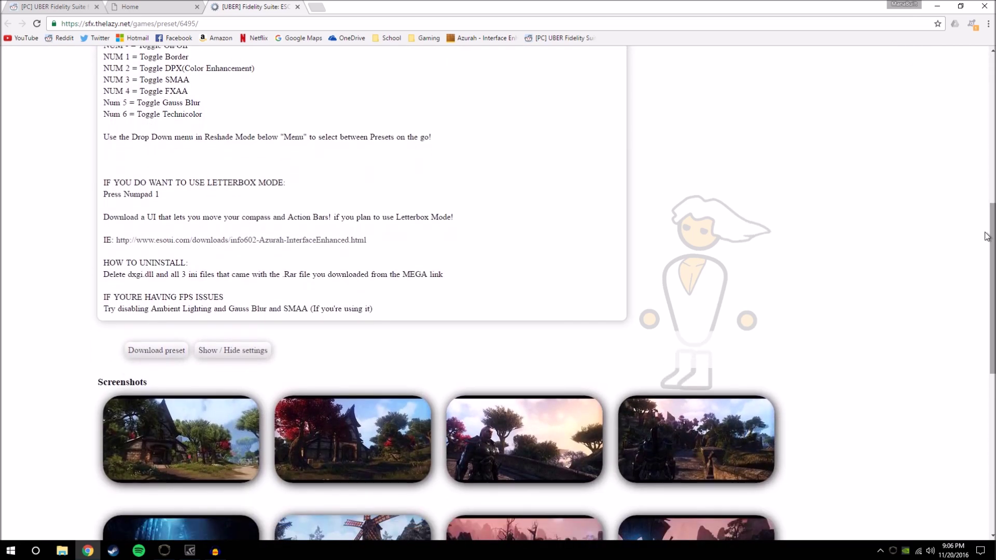
pyautogui.click(243, 353)
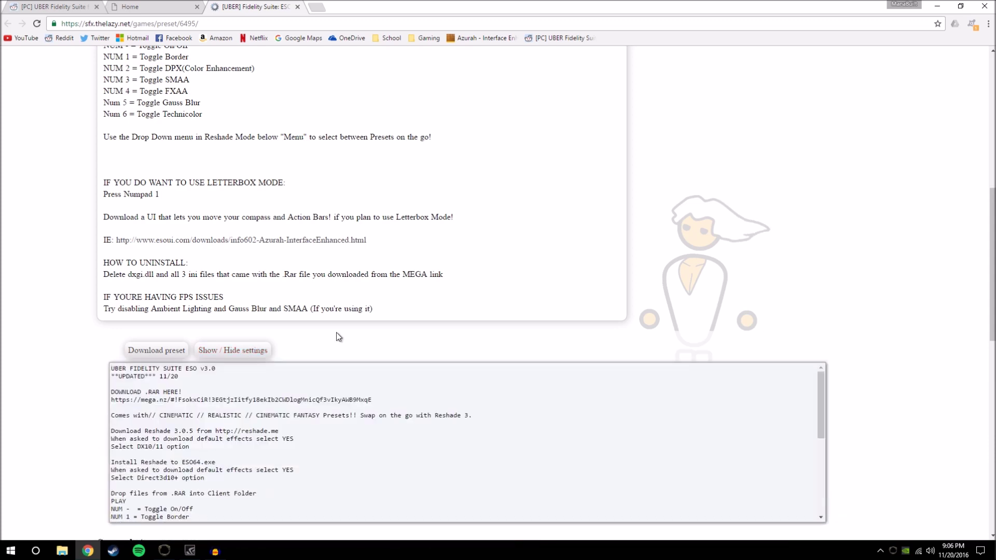
# Step: Copy the mega.nz download link and paste it into the address bar
pyautogui.scroll(-2, 862, 337)
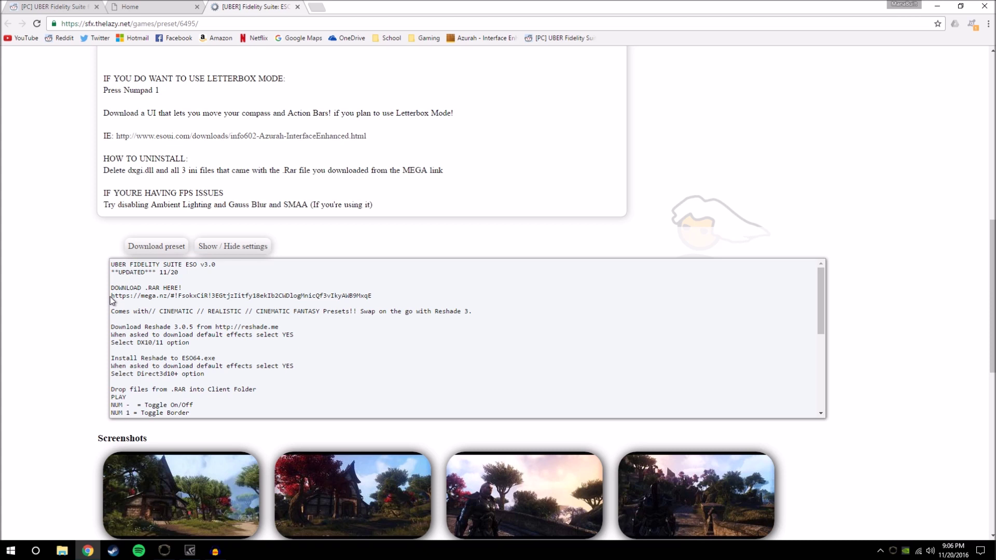
pyautogui.moveTo(111, 297); pyautogui.dragTo(375, 295)
pyautogui.hotkey('ctrl', 'c')
pyautogui.rightClick(329, 298)
pyautogui.click(351, 305)
pyautogui.click(332, 28)
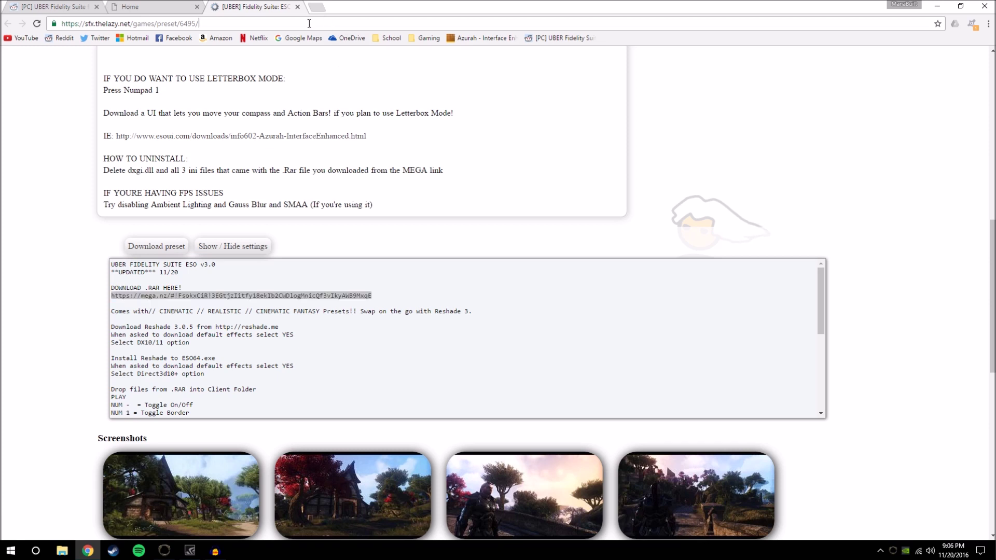
pyautogui.hotkey('ctrl', 'v')
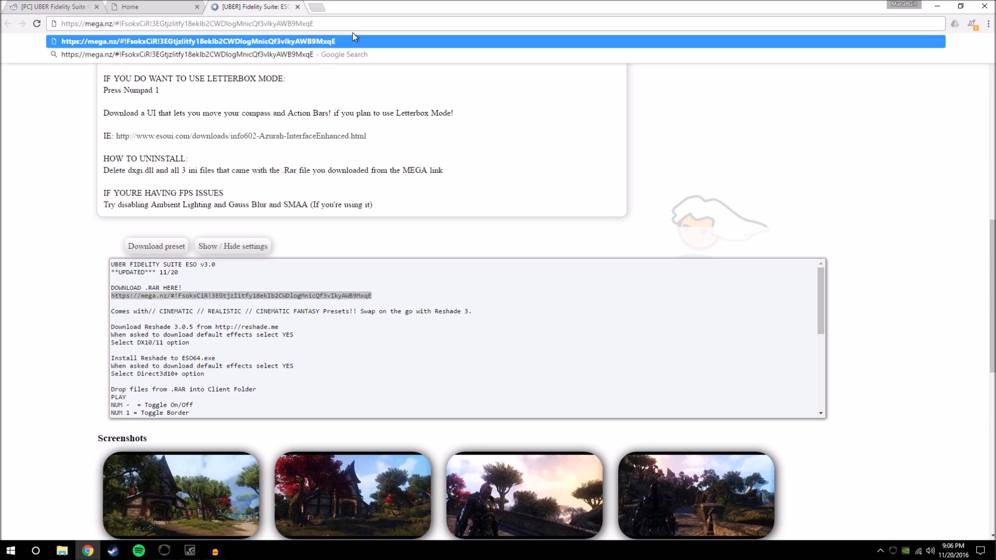
# Step: Load the MEGA link and download UBERElderScrolls3.rar (10 KB) through the browser
pyautogui.press('Return')
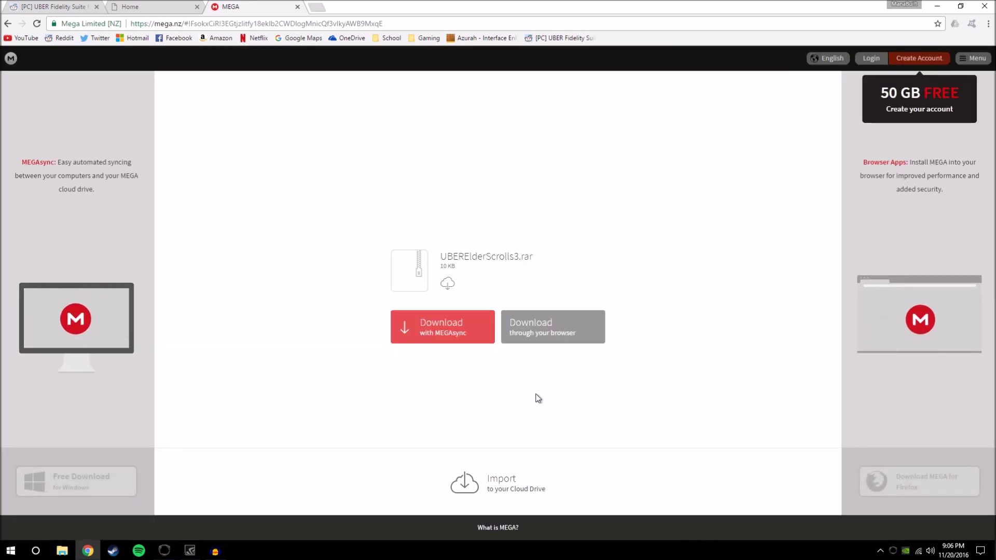
pyautogui.moveTo(440, 258); pyautogui.dragTo(540, 260)
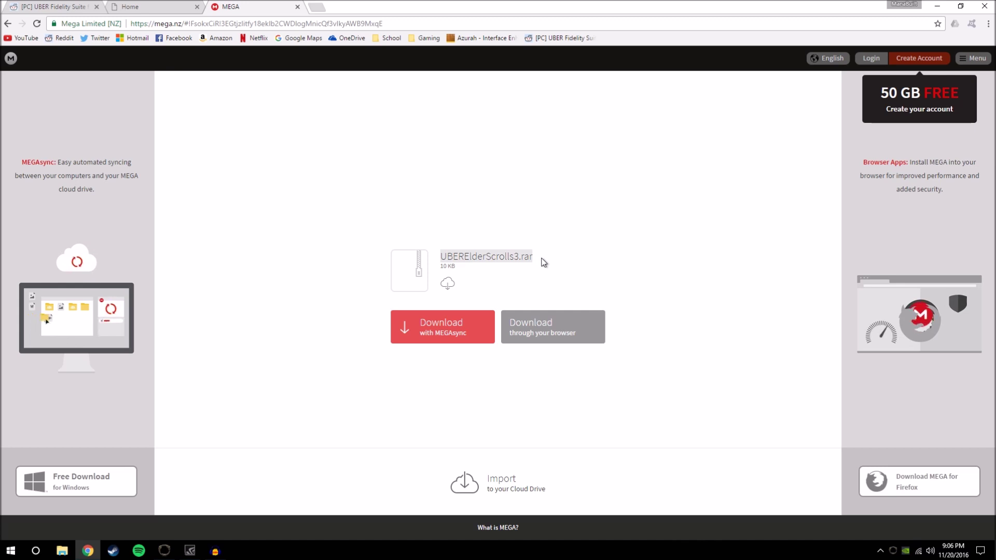
pyautogui.click(563, 332)
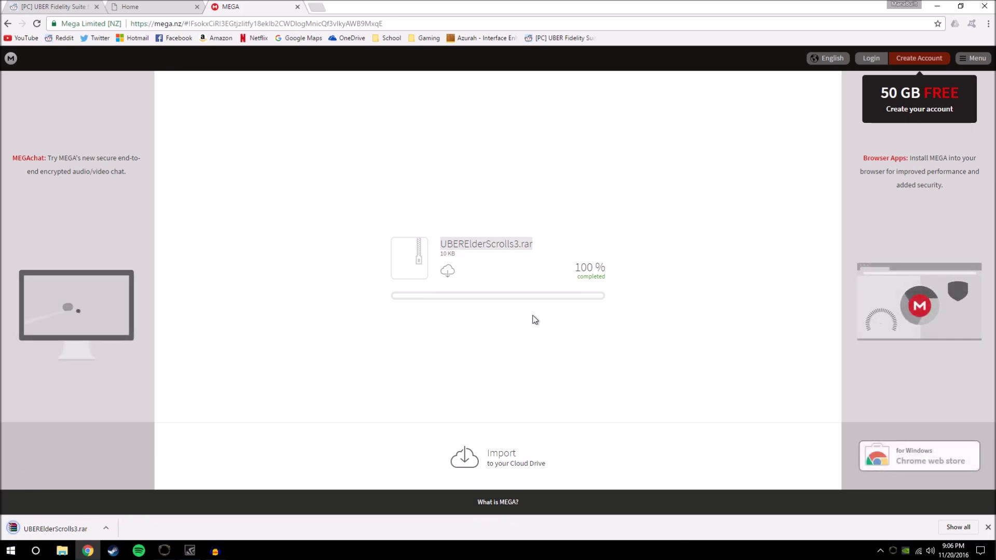
# Step: Open the downloaded archive in WinRAR and dismiss the licence reminder
pyautogui.rightClick(48, 528)
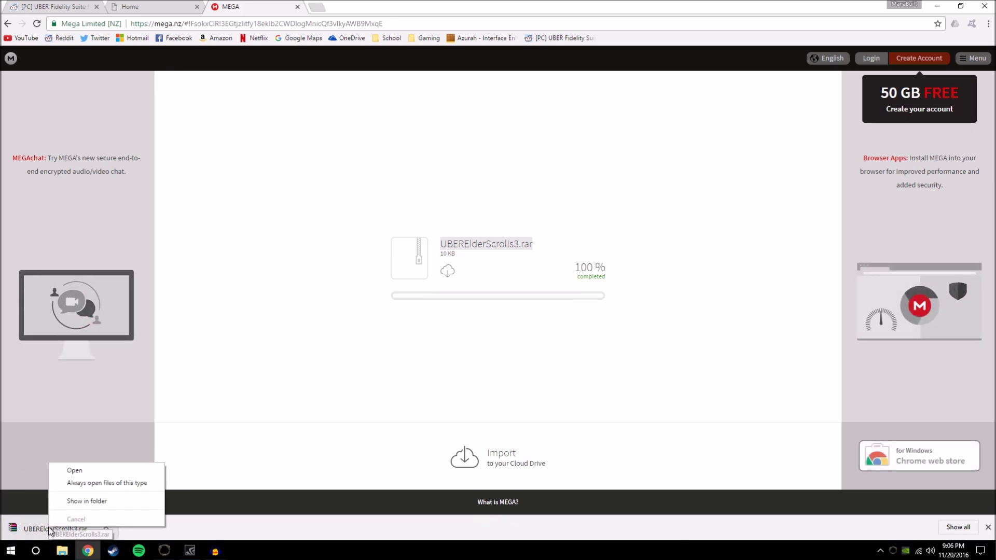
pyautogui.click(74, 471)
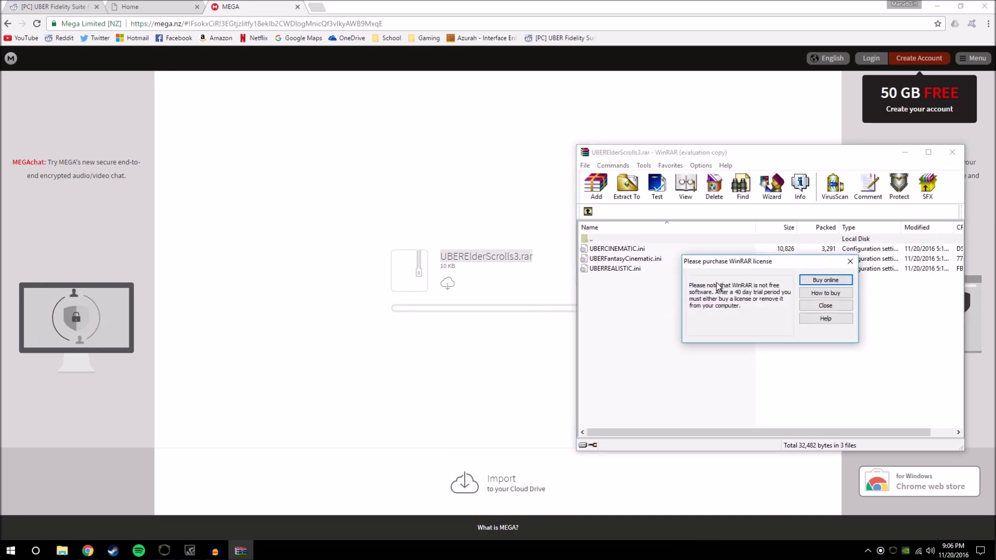
pyautogui.click(849, 264)
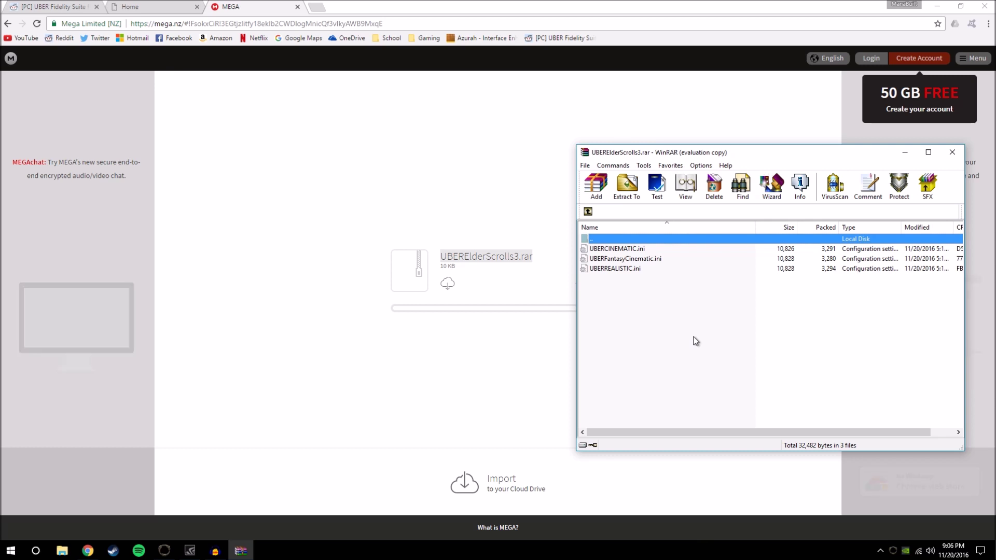
# Step: Check UBERCINEMATIC.ini, UBERFantasyCinematic.ini and UBERREALISTIC.ini in the archive
pyautogui.click(633, 250)
pyautogui.click(632, 258)
pyautogui.click(632, 268)
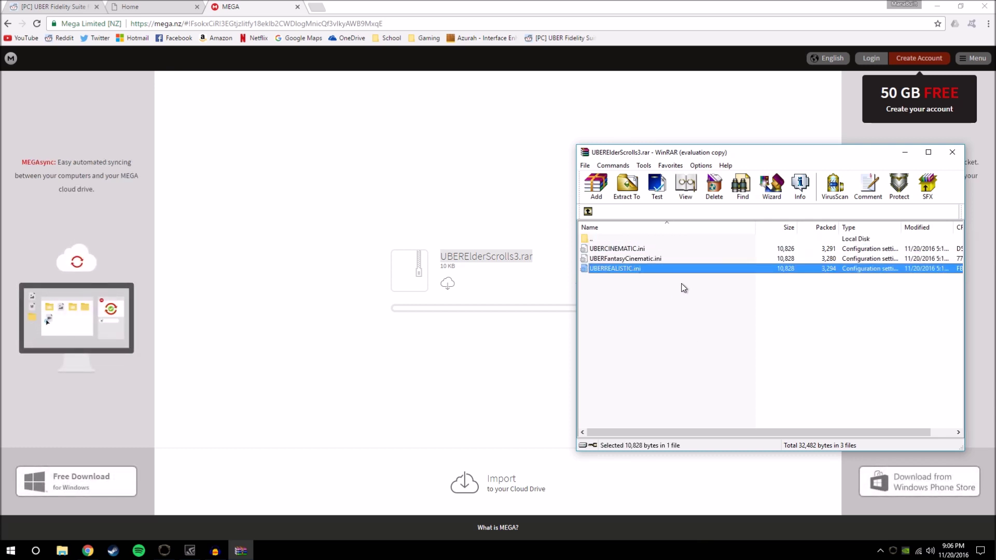
pyautogui.moveTo(651, 287); pyautogui.dragTo(637, 250)
pyautogui.click(661, 342)
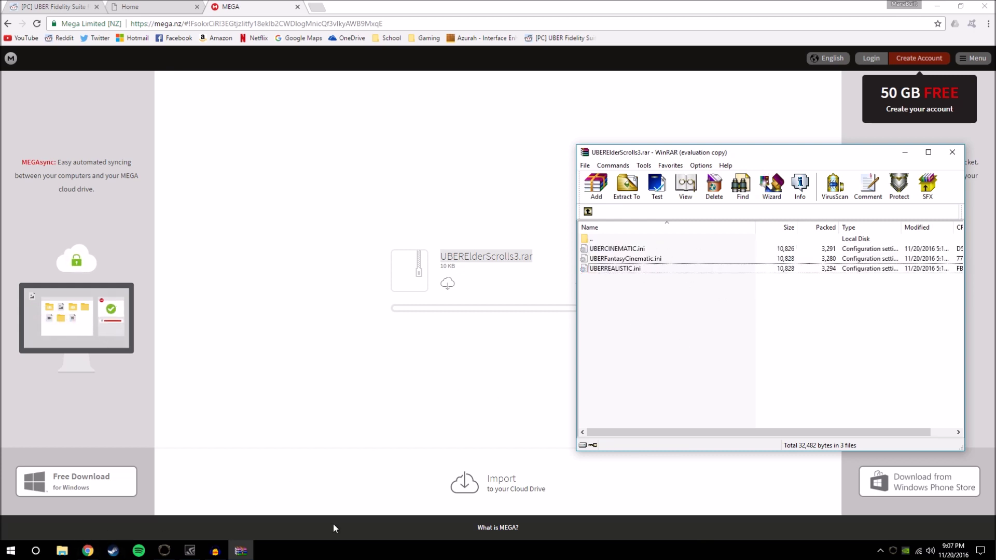
# Step: Open File Explorer at Games\Elder Scrolls Online\The Elder Scrolls Online\game\client
pyautogui.click(63, 551)
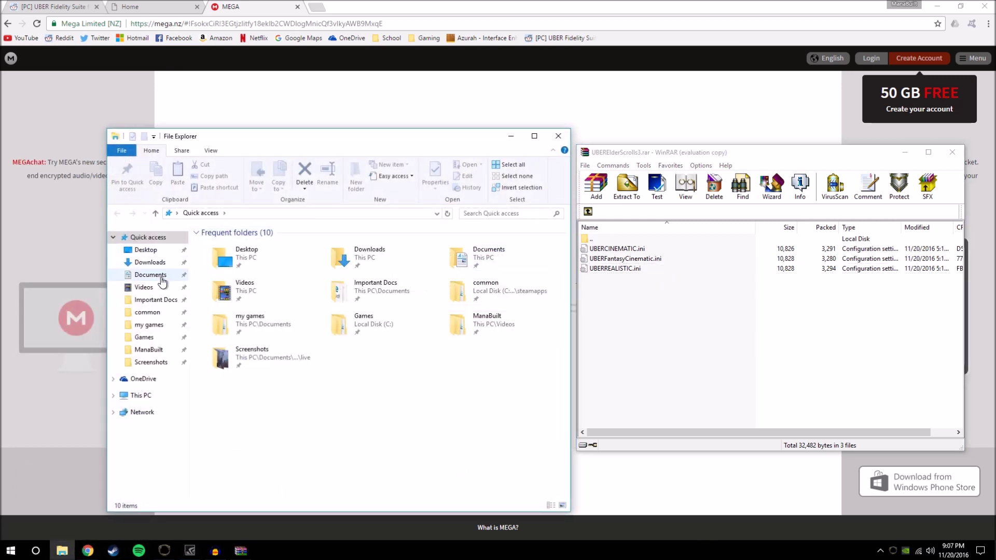
pyautogui.click(144, 338)
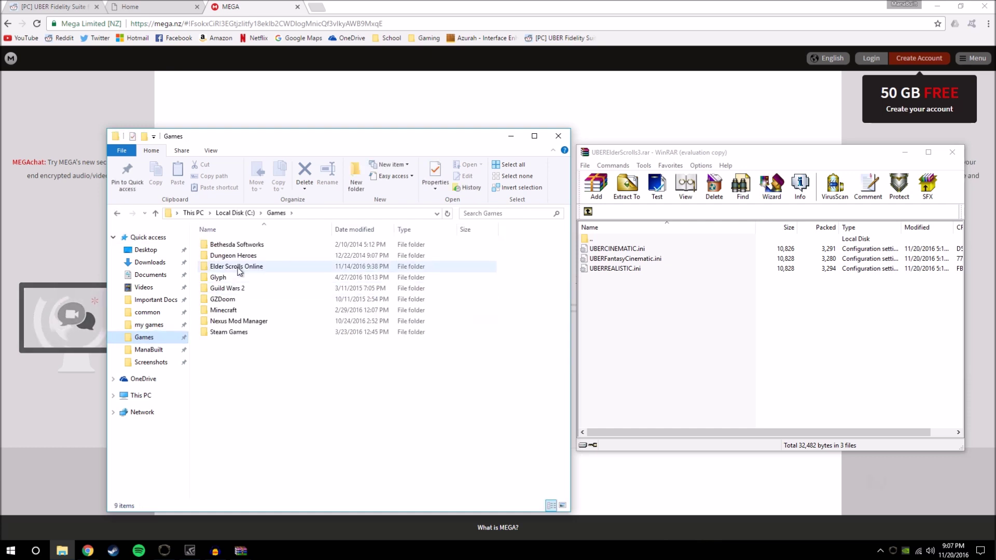
pyautogui.doubleClick(238, 267)
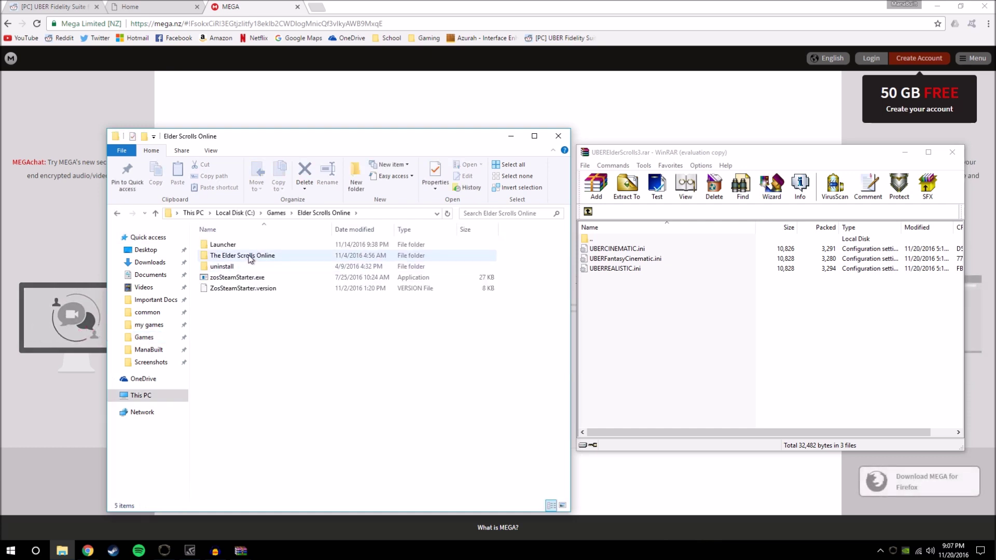
pyautogui.doubleClick(249, 256)
pyautogui.doubleClick(247, 257)
pyautogui.click(236, 247)
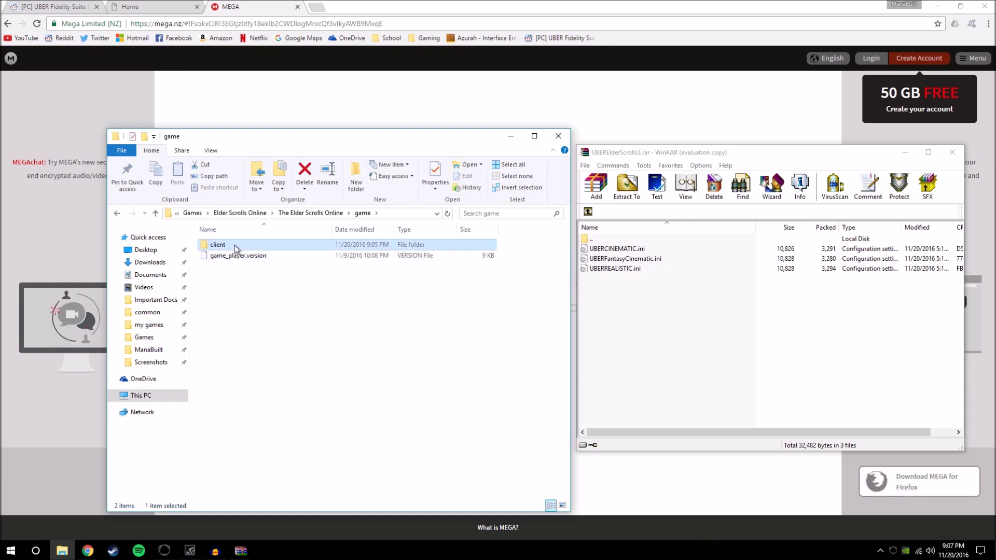
pyautogui.doubleClick(236, 246)
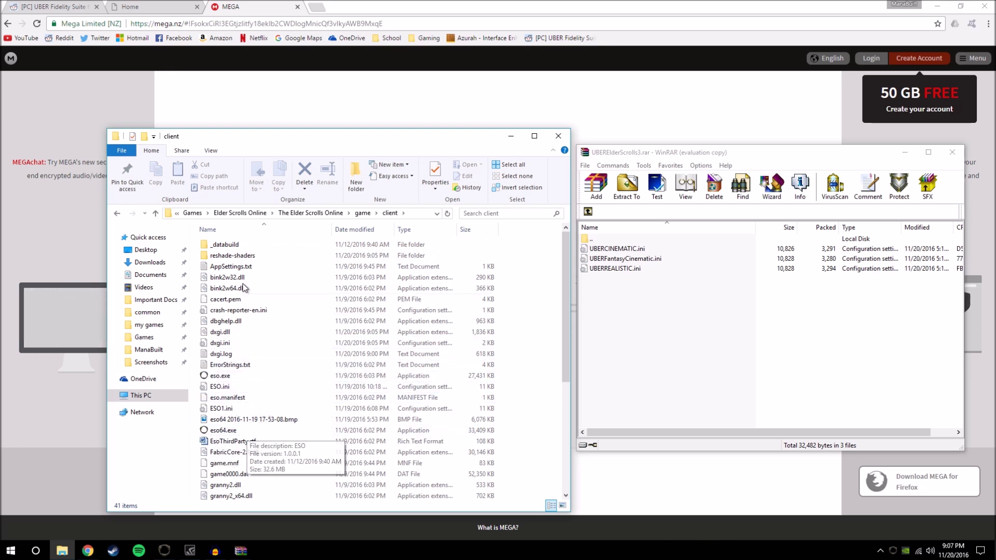
# Step: Select the three UBER .ini presets in WinRAR
pyautogui.moveTo(655, 290); pyautogui.dragTo(623, 247)
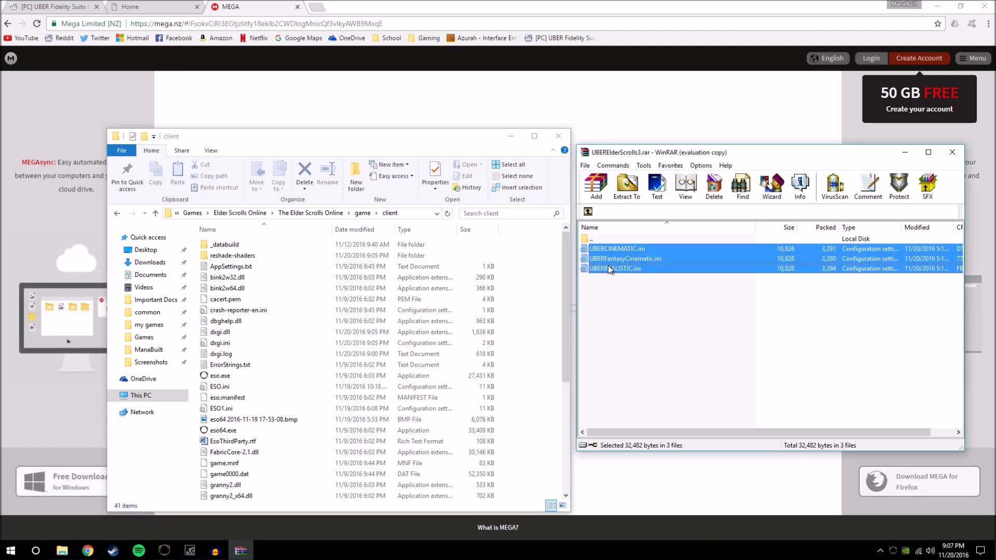
pyautogui.rightClick(616, 255)
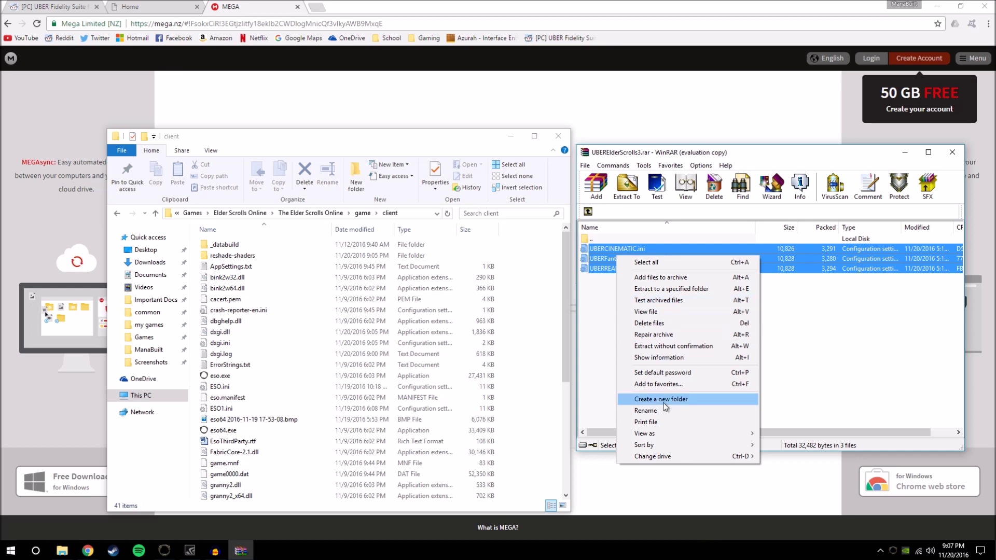
pyautogui.moveTo(658, 438)
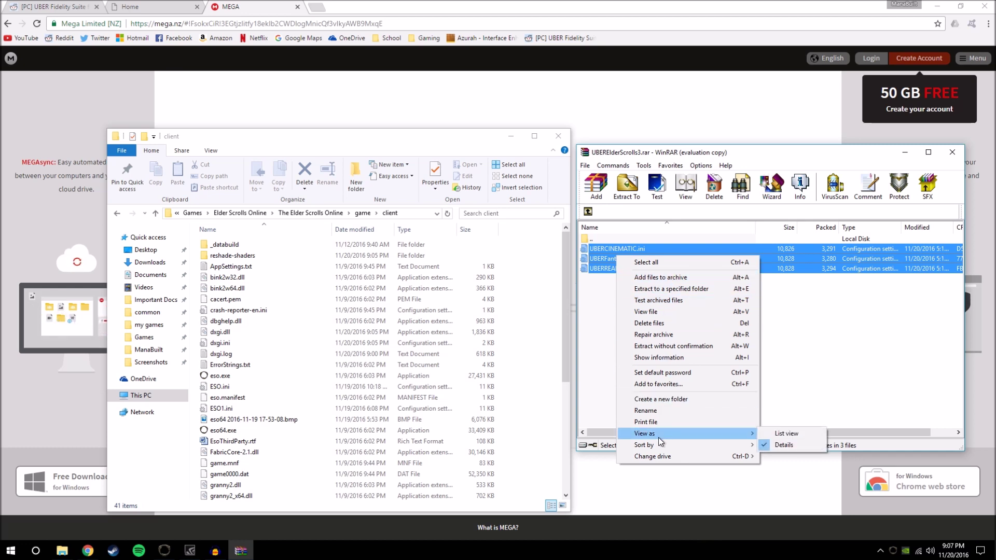
pyautogui.click(607, 275)
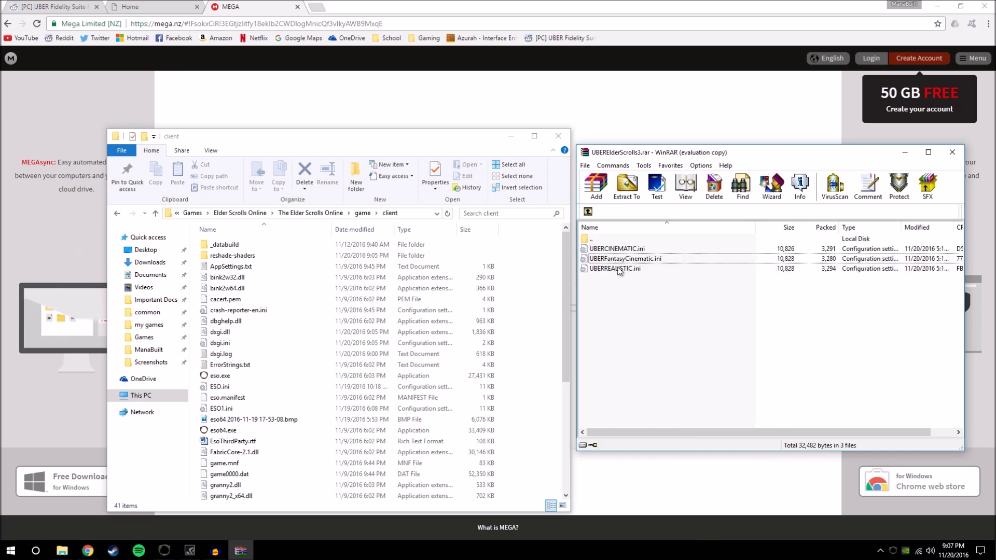
pyautogui.click(612, 269)
pyautogui.click(633, 289)
# Step: Drop the presets into client, replacing existing files, and close WinRAR and Explorer
pyautogui.moveTo(633, 289); pyautogui.dragTo(631, 247)
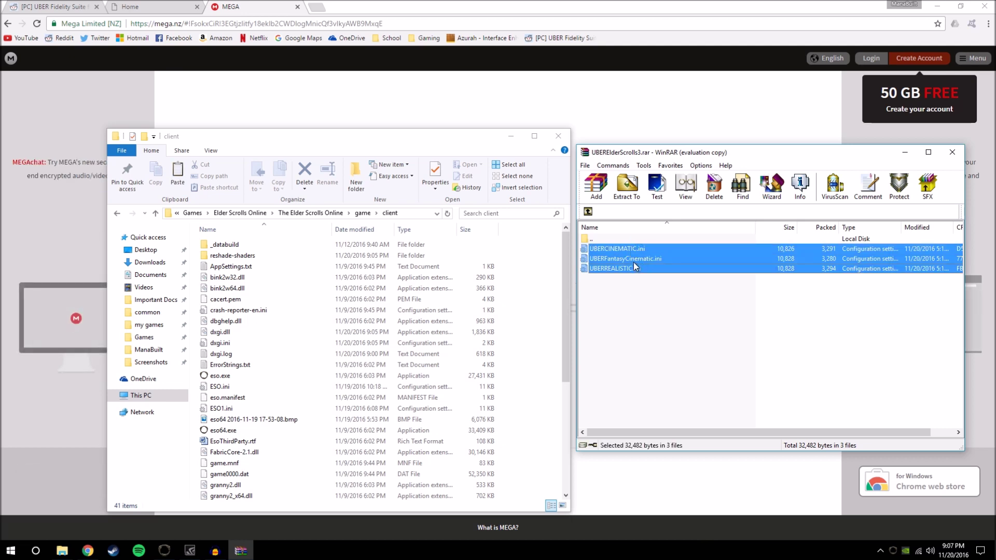
pyautogui.click(343, 287)
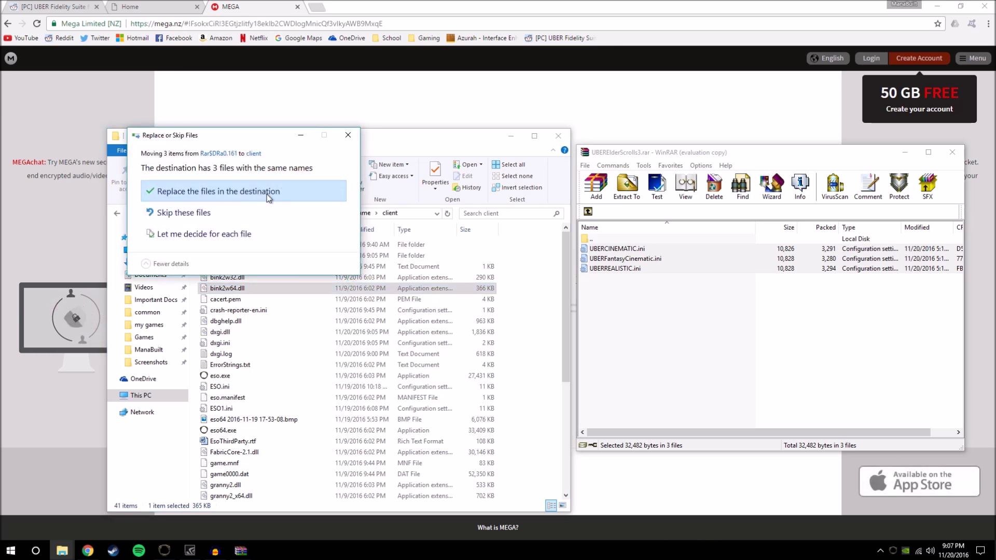
pyautogui.click(212, 193)
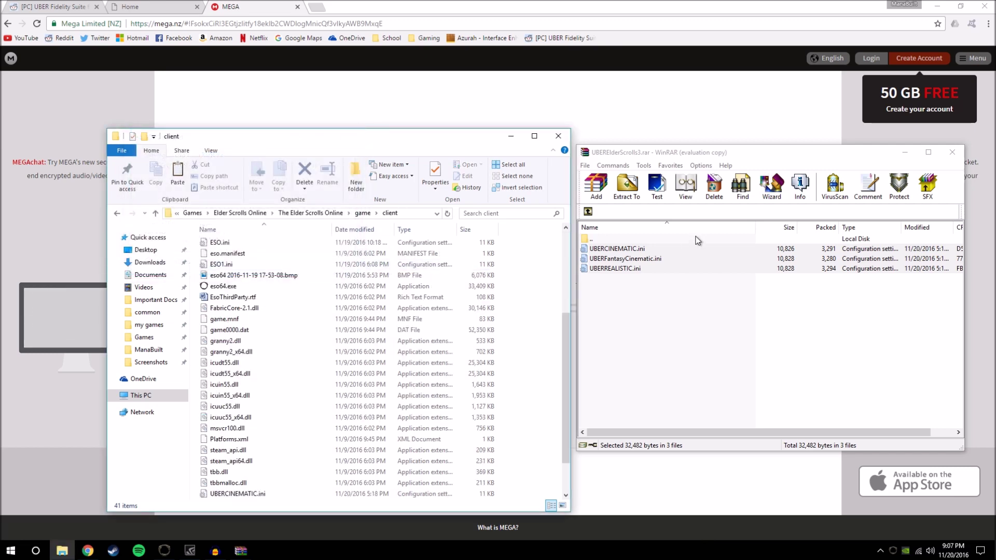
pyautogui.click(952, 152)
pyautogui.click(558, 136)
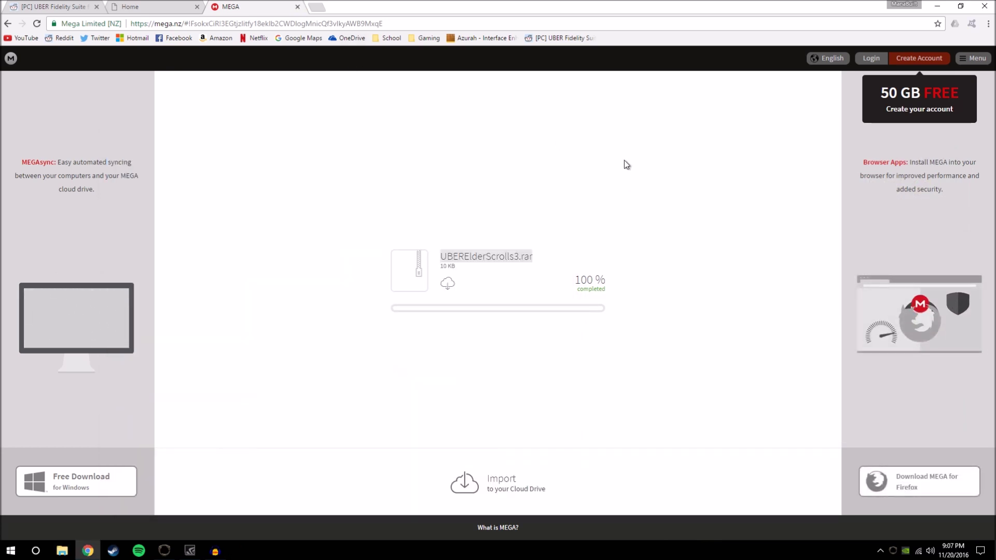
# Step: Close Chrome and launch The Elder Scrolls Online from its desktop icon
pyautogui.click(984, 6)
pyautogui.doubleClick(923, 78)
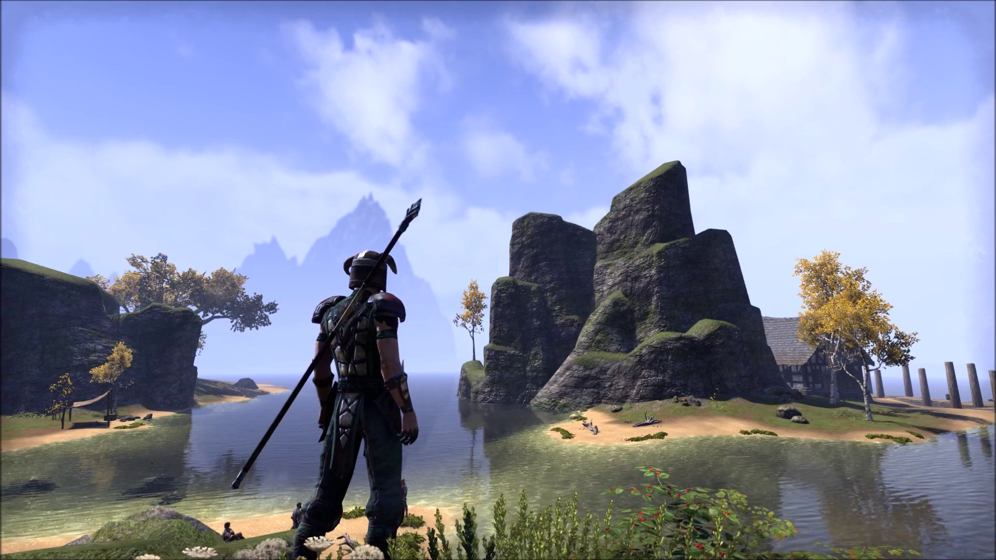
# Step: Bring up the ReShade 3.0.5 overlay in-game, showing the ESO.ini preset and its effects
pyautogui.press('Home')
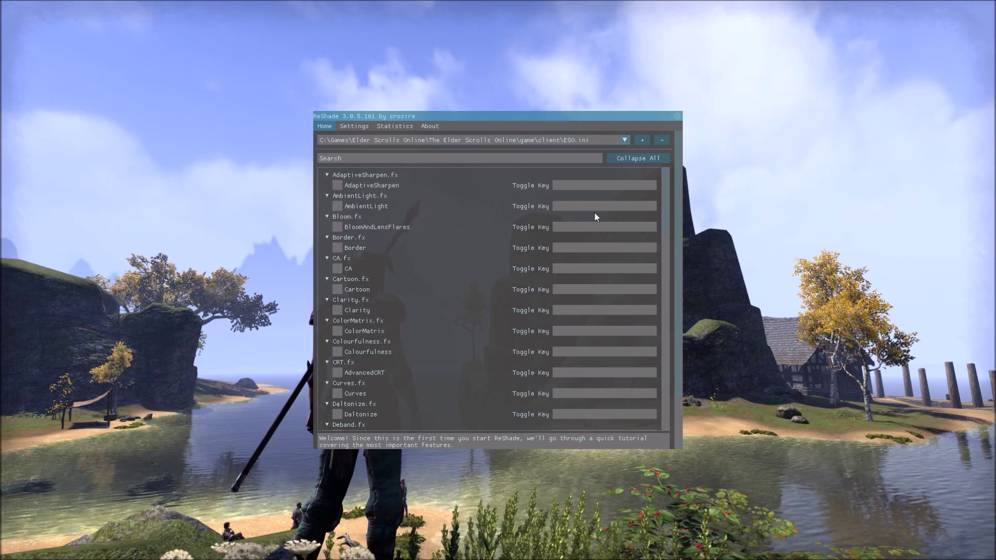
# Step: Pick UBERREALISTIC.ini from the ReShade preset dropdown in place of ESO.ini
pyautogui.click(625, 141)
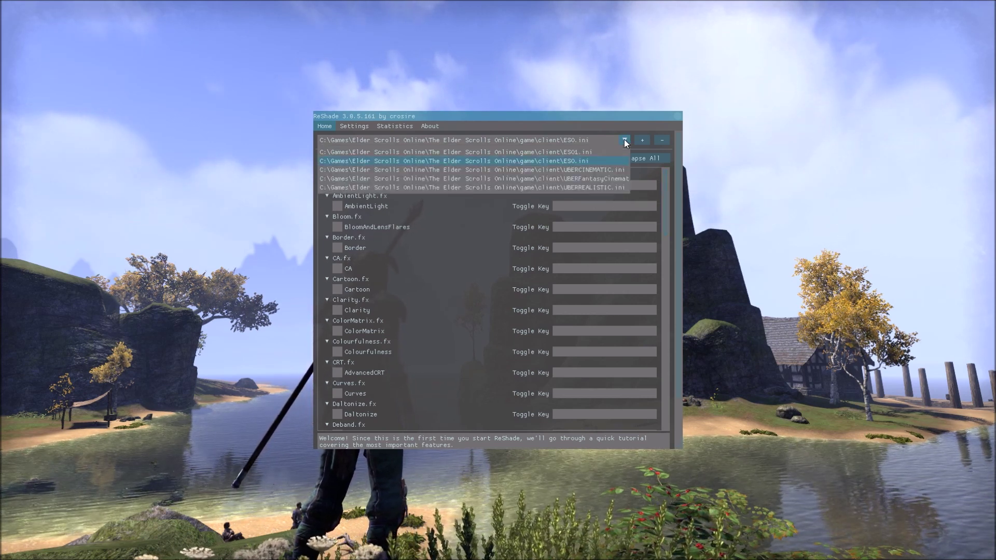
pyautogui.click(566, 187)
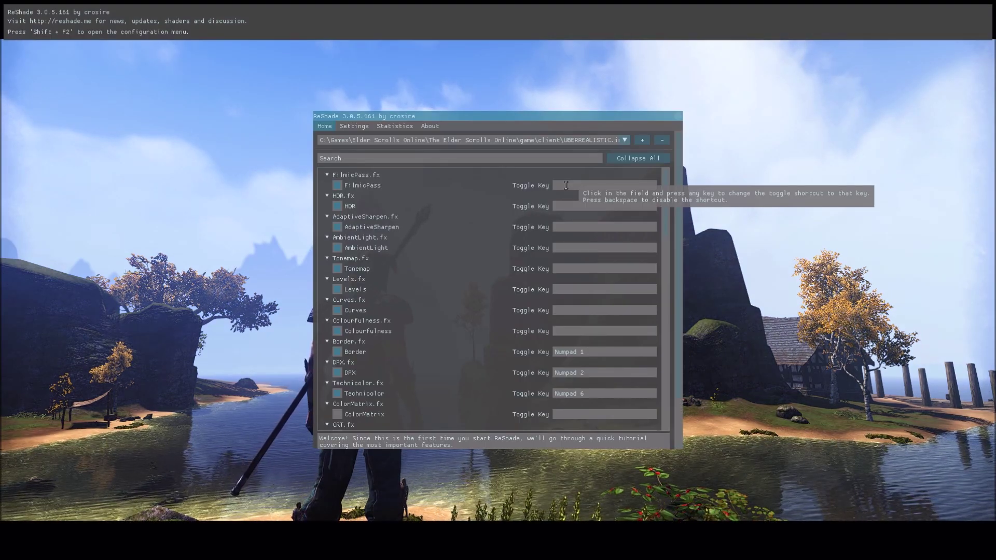
# Step: Hide the ReShade overlay with Shift+F2 and run the character forward across the meadow
pyautogui.hotkey('shift', 'F2')
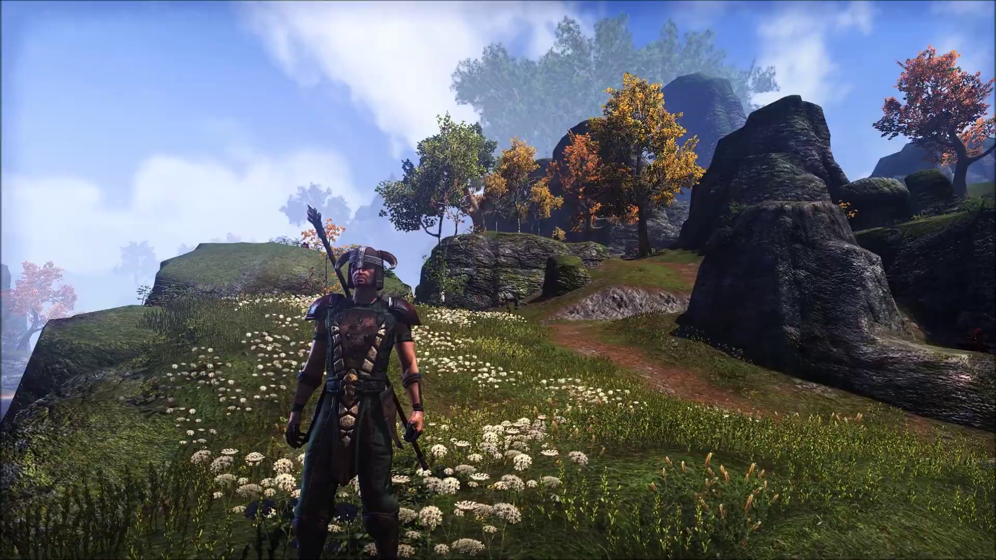
pyautogui.press('w')
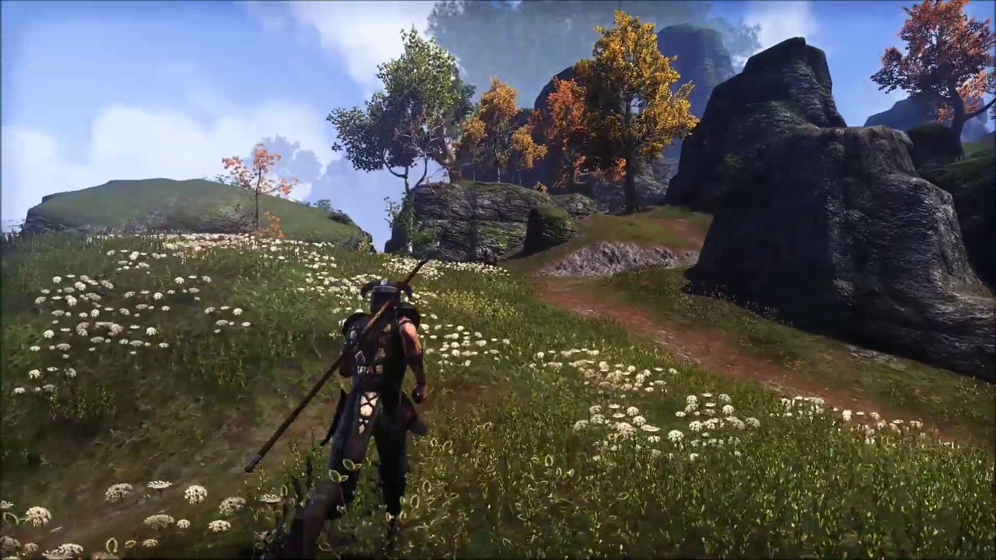